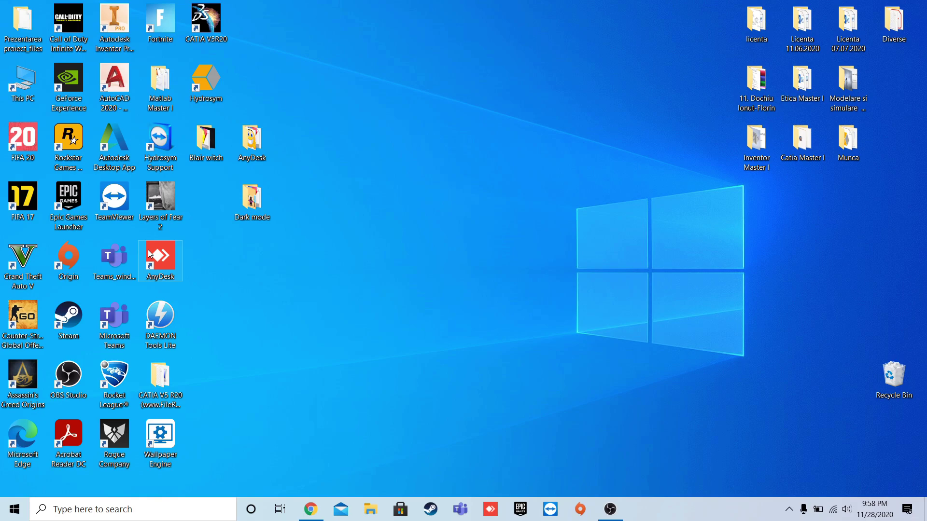
Hide all desktop icons
{"action": "right_click", "coordinate": [346, 282]}
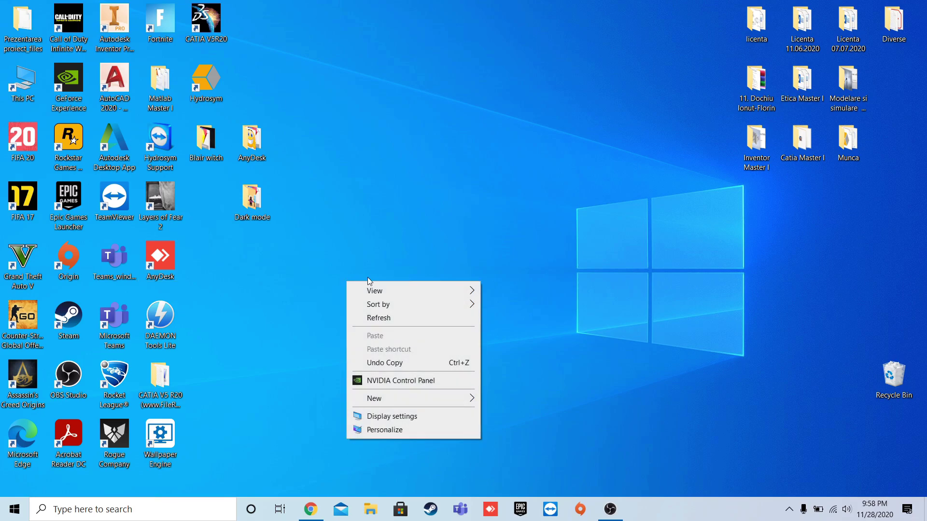
{"action": "mouse_move", "coordinate": [406, 290]}
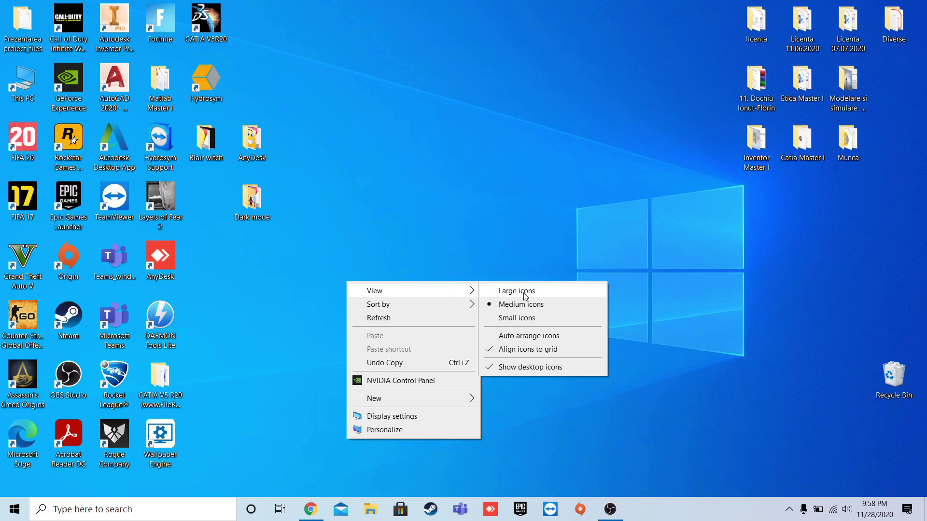
{"action": "left_click", "coordinate": [538, 368]}
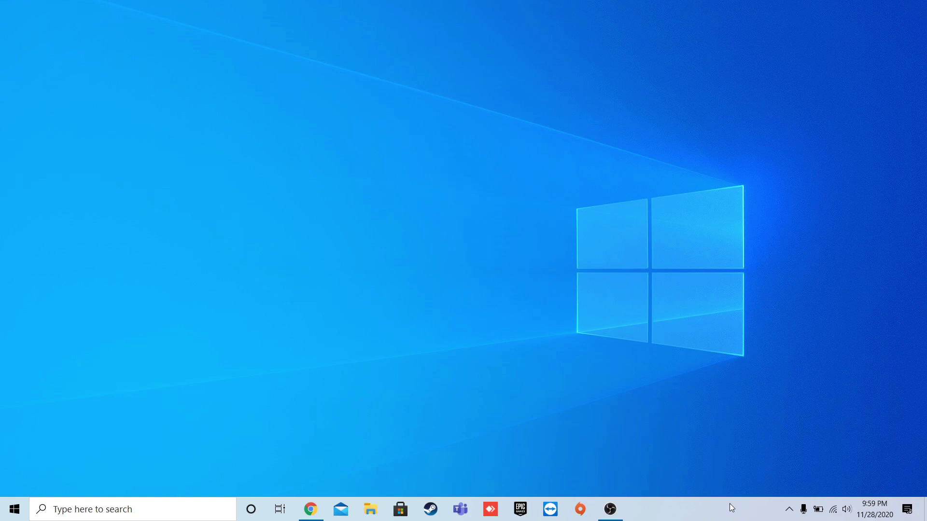
Remove the Cortana button and the Task View button from the taskbar
{"action": "right_click", "coordinate": [717, 516]}
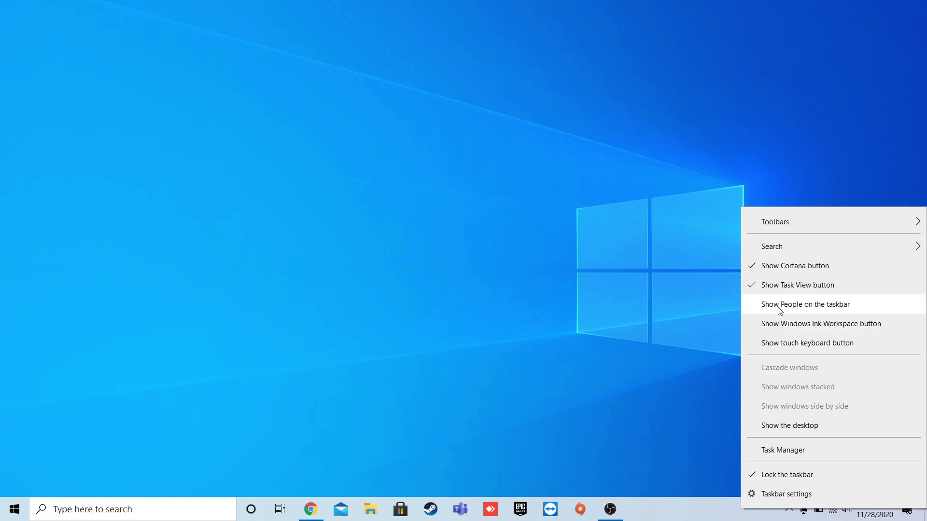
{"action": "left_click", "coordinate": [749, 266]}
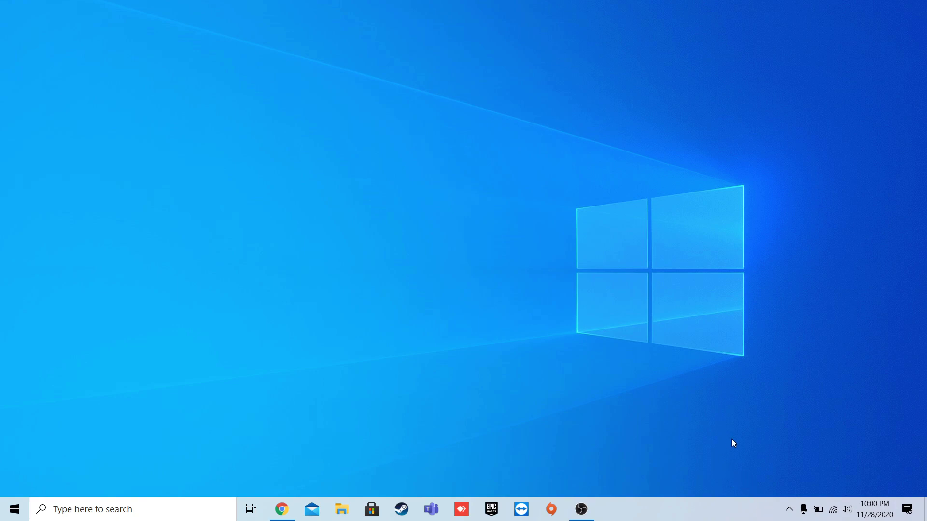
{"action": "right_click", "coordinate": [754, 515]}
{"action": "left_click", "coordinate": [755, 290]}
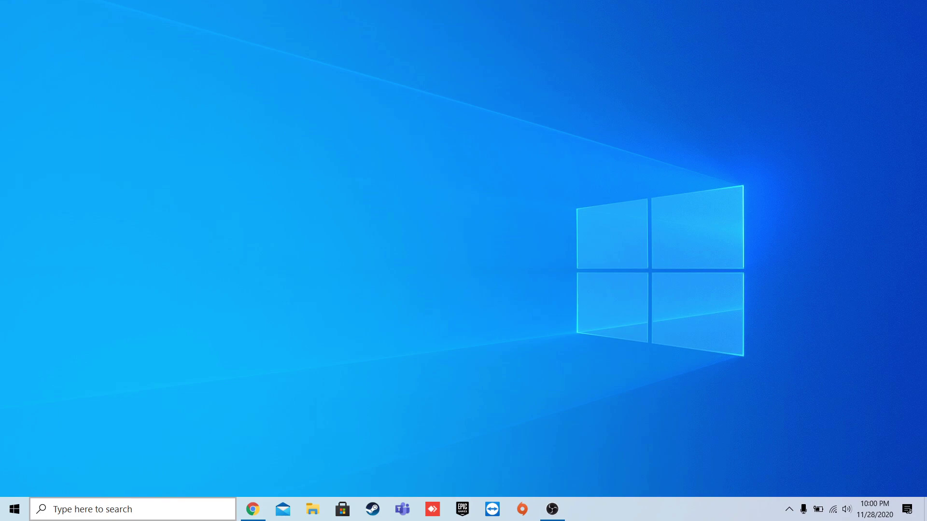
Reduce the taskbar search box to a search icon, and open and close search from it as a check
{"action": "right_click", "coordinate": [634, 511]}
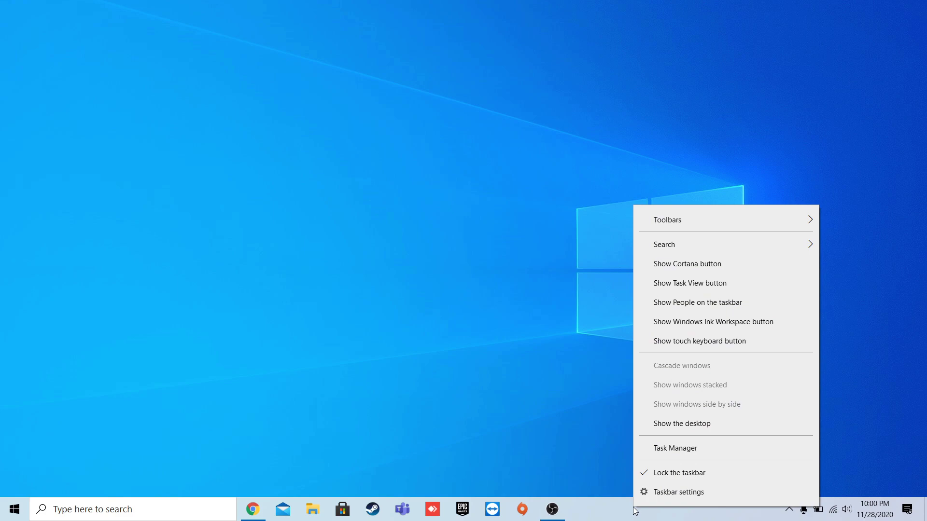
{"action": "mouse_move", "coordinate": [669, 243]}
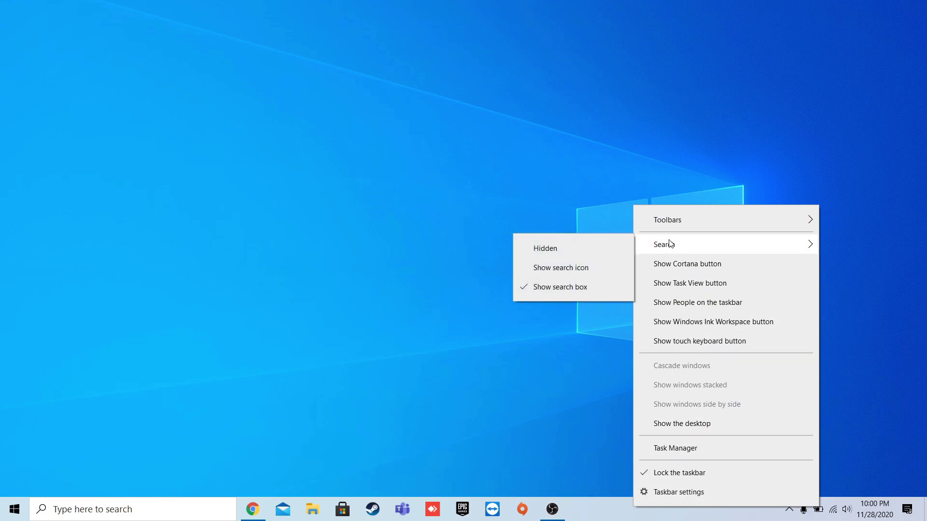
{"action": "left_click", "coordinate": [550, 273]}
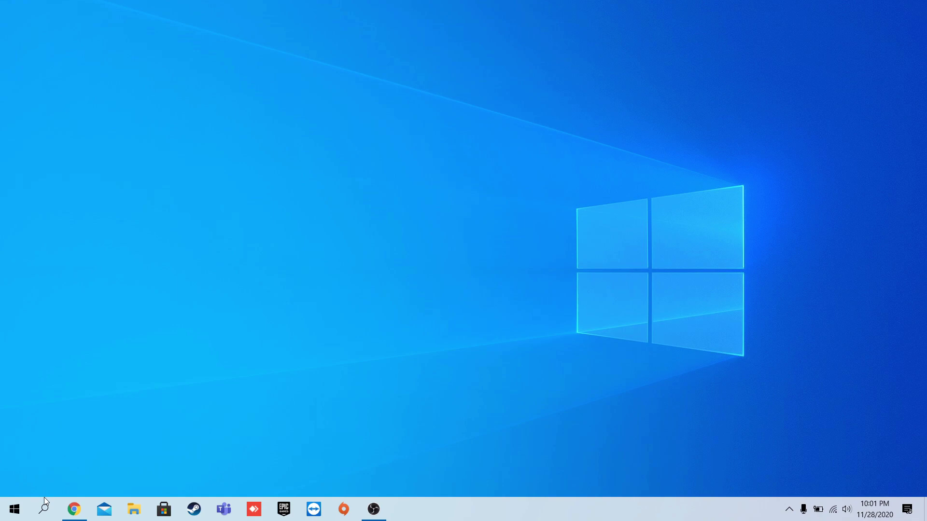
{"action": "left_click", "coordinate": [45, 500]}
{"action": "left_click", "coordinate": [548, 513]}
Turn on small taskbar buttons in the taskbar settings
{"action": "right_click", "coordinate": [461, 507]}
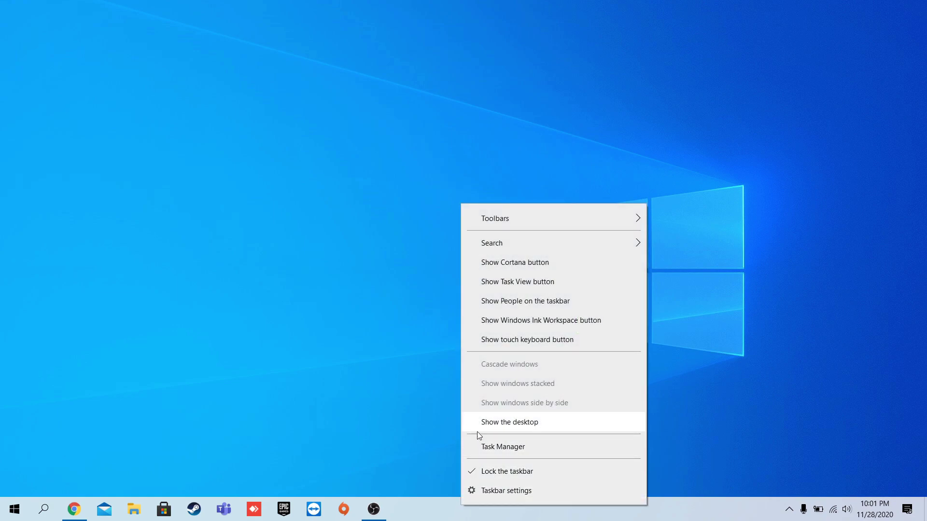
{"action": "left_click", "coordinate": [525, 489]}
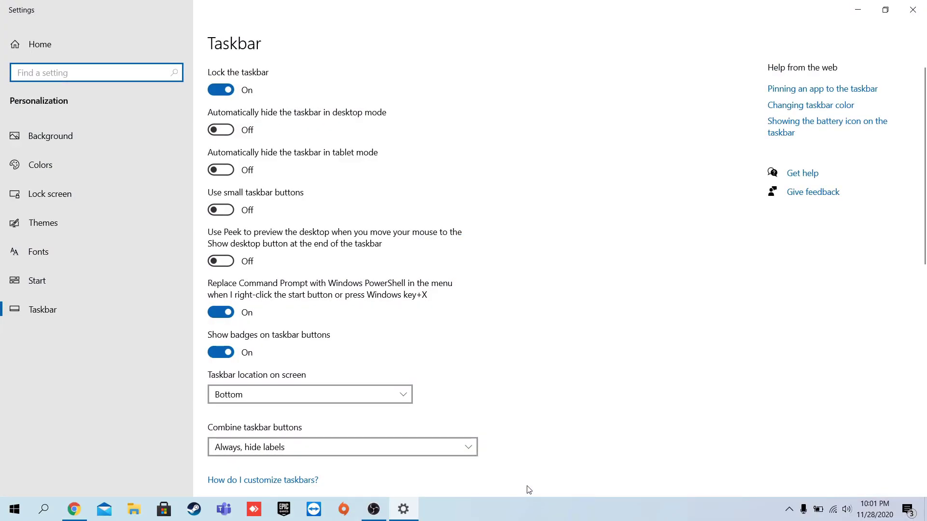
{"action": "left_click", "coordinate": [224, 211]}
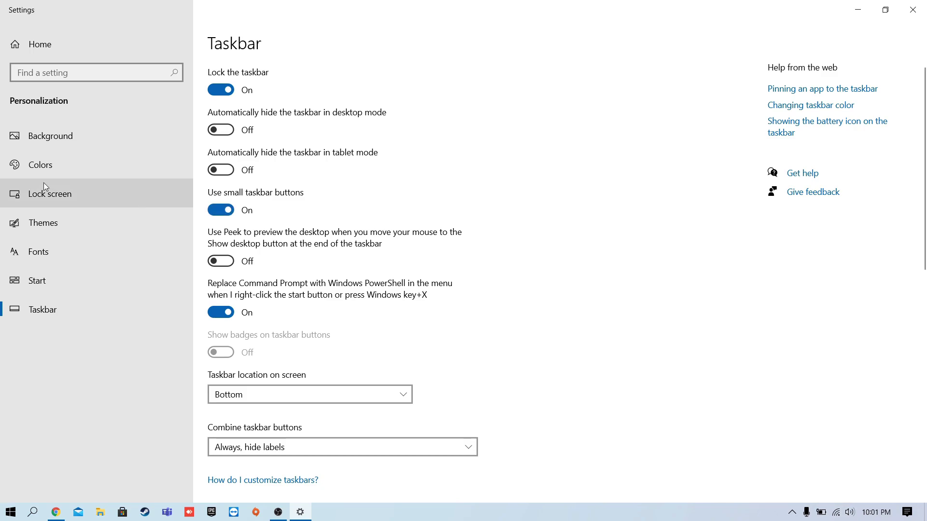
Open the Colors settings and switch transparency effects off and back on to compare the taskbar's look
{"action": "left_click", "coordinate": [41, 167]}
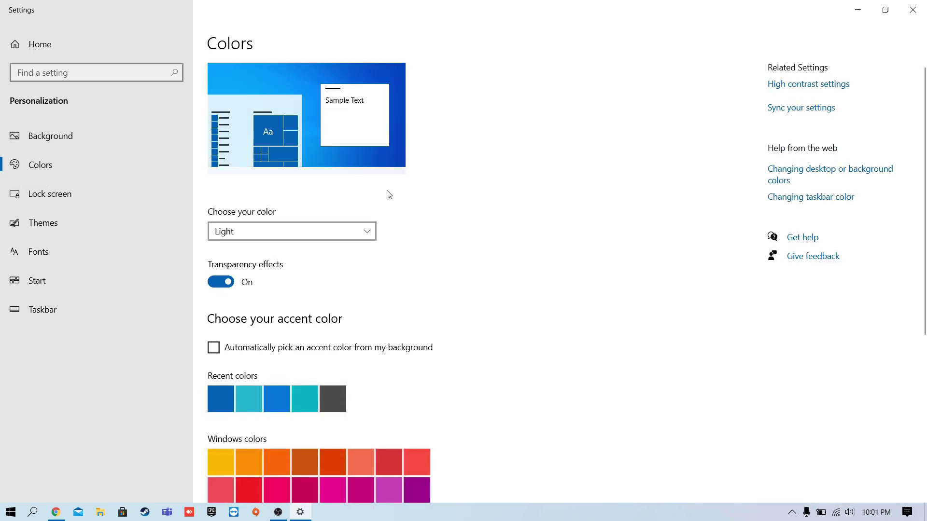
{"action": "left_click", "coordinate": [226, 283]}
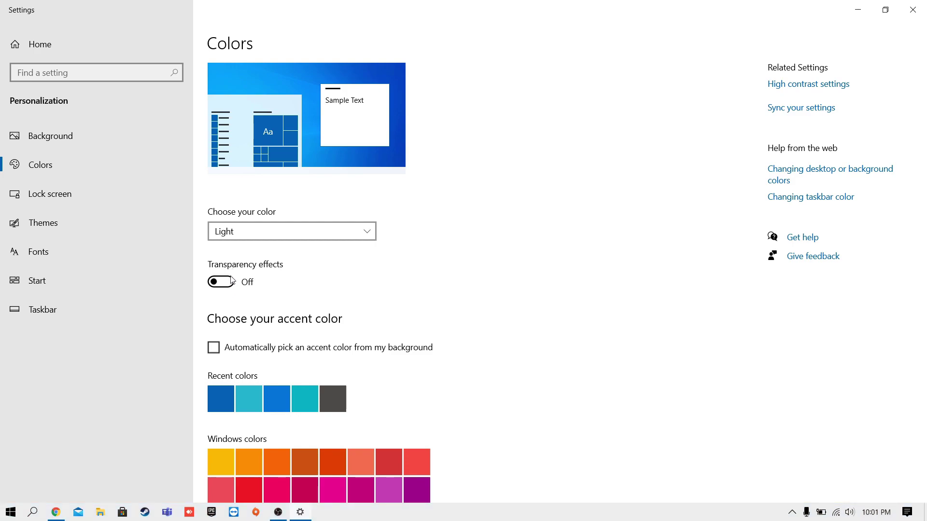
{"action": "left_click", "coordinate": [217, 284]}
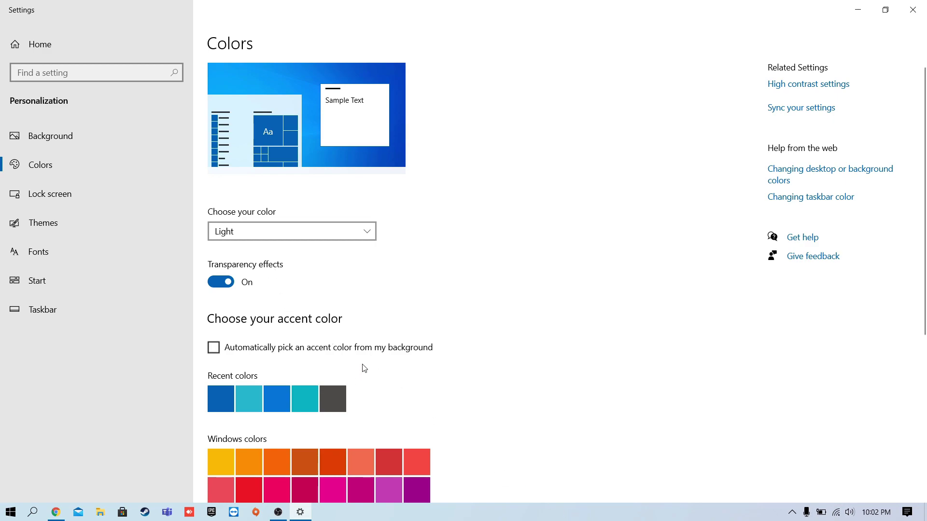
{"action": "scroll", "coordinate": [364, 368], "scroll_direction": "down", "scroll_amount": 3}
{"action": "scroll", "coordinate": [363, 363], "scroll_direction": "up", "scroll_amount": 3}
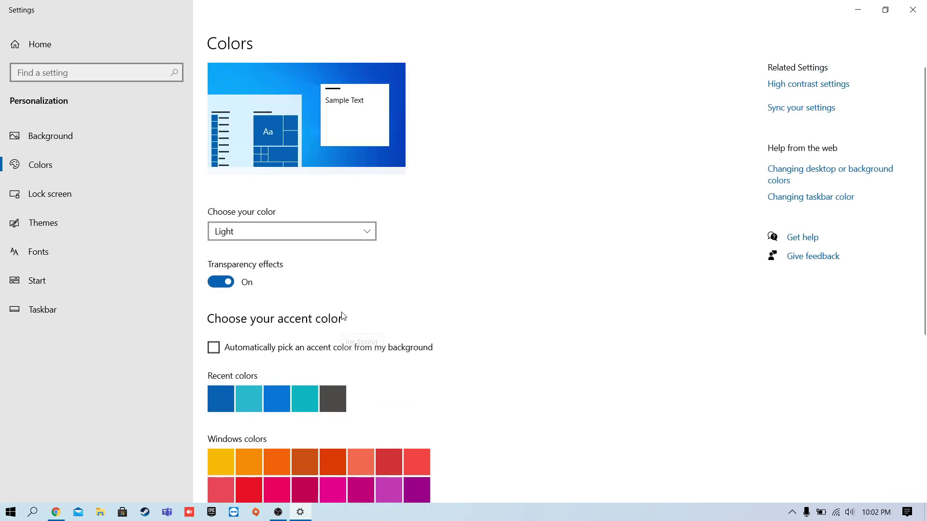
Set the Windows color mode to Dark and return to the desktop
{"action": "left_click", "coordinate": [333, 231]}
{"action": "left_click", "coordinate": [231, 251]}
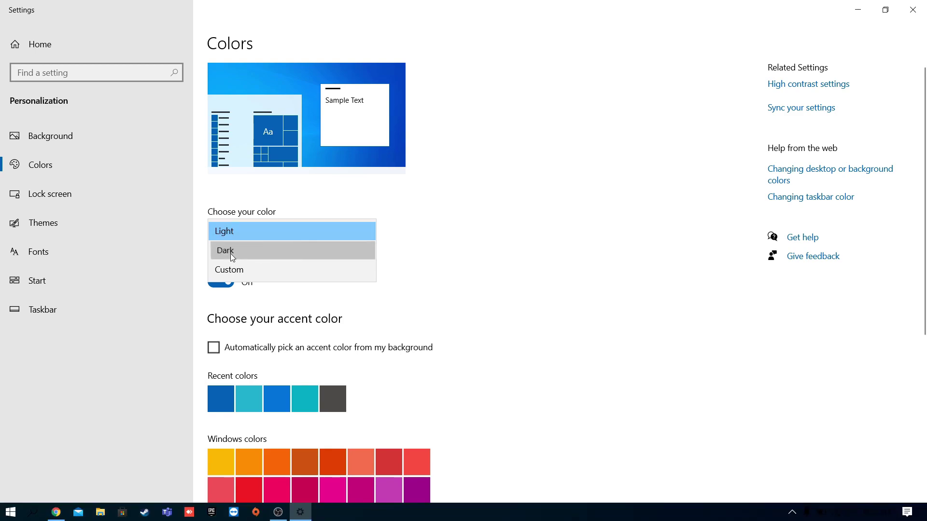
{"action": "key", "text": "super+d"}
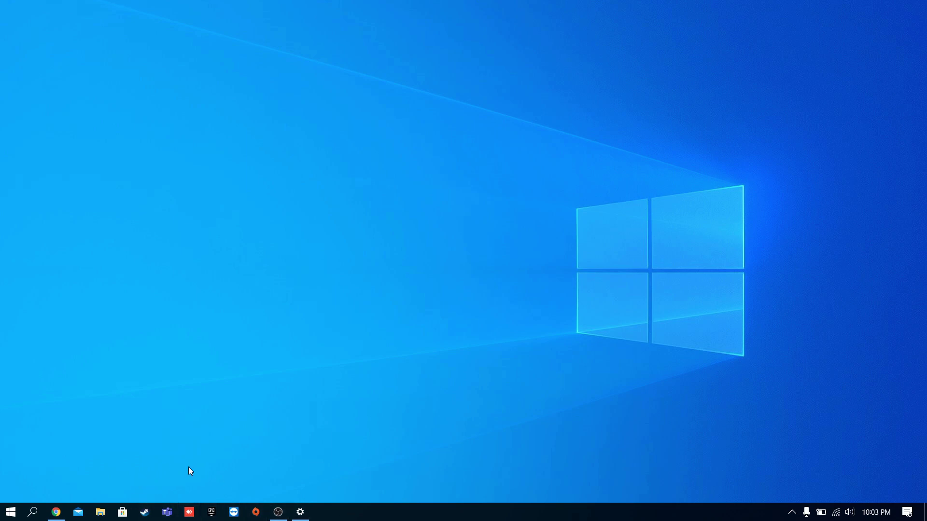
Add the Links toolbar to the taskbar and unlock the taskbar
{"action": "right_click", "coordinate": [411, 514]}
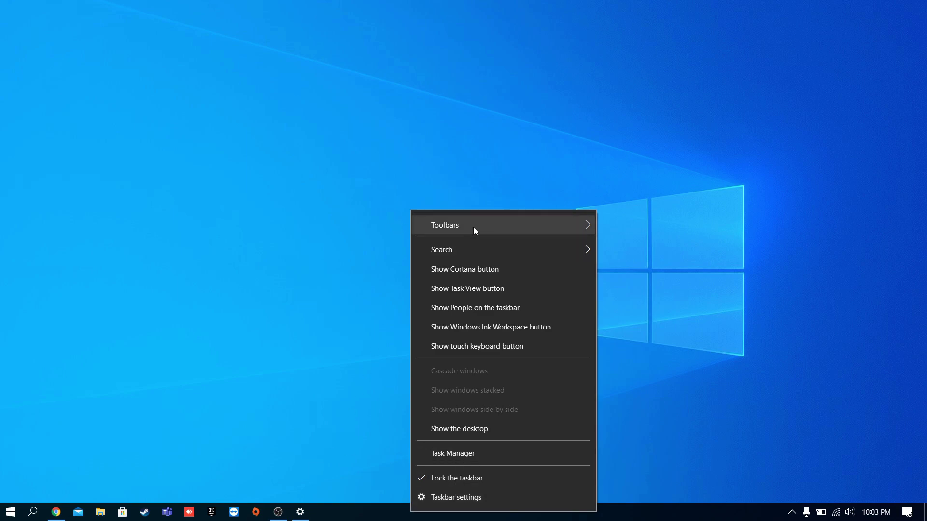
{"action": "mouse_move", "coordinate": [473, 227]}
{"action": "left_click", "coordinate": [636, 244]}
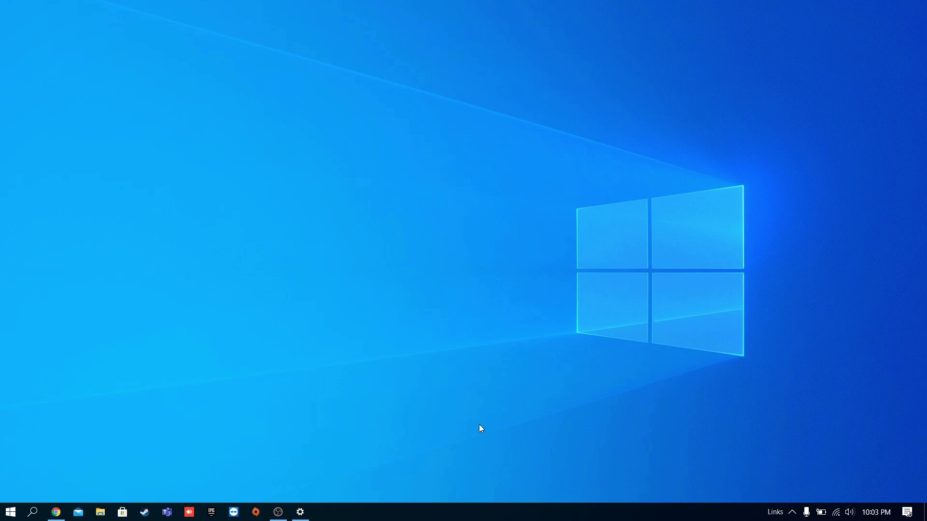
{"action": "right_click", "coordinate": [360, 511]}
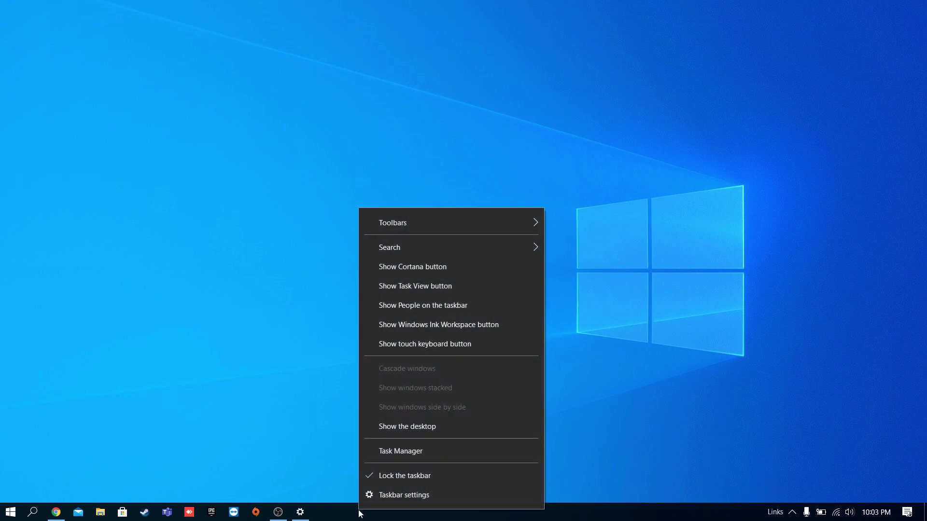
{"action": "left_click", "coordinate": [412, 471]}
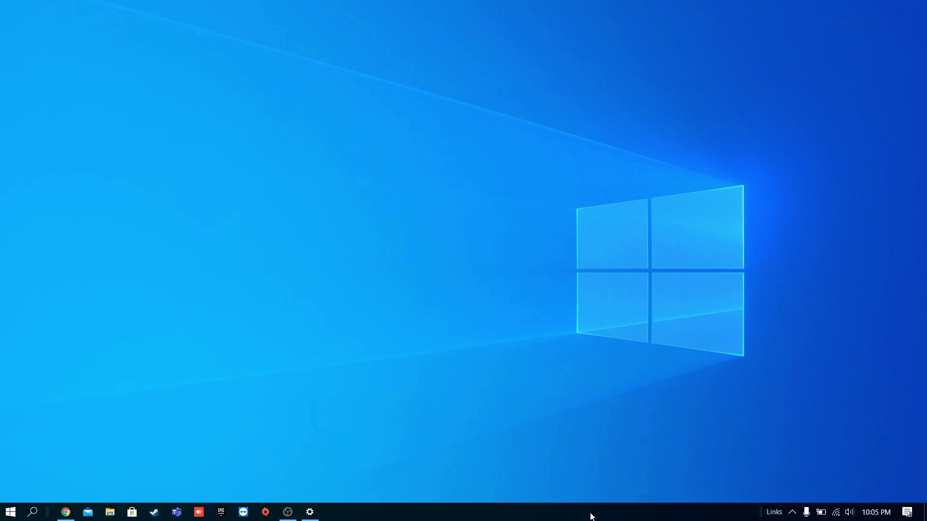
Move the Links toolbar next to the search icon and shift the app icons to the middle of the taskbar
{"action": "left_click_drag", "start_coordinate": [762, 512], "coordinate": [46, 512]}
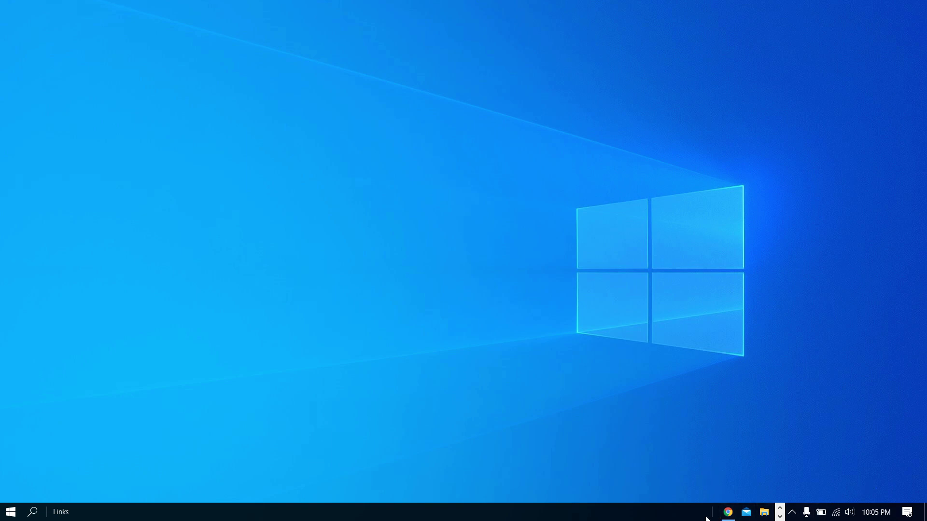
{"action": "left_click_drag", "start_coordinate": [707, 515], "coordinate": [522, 515]}
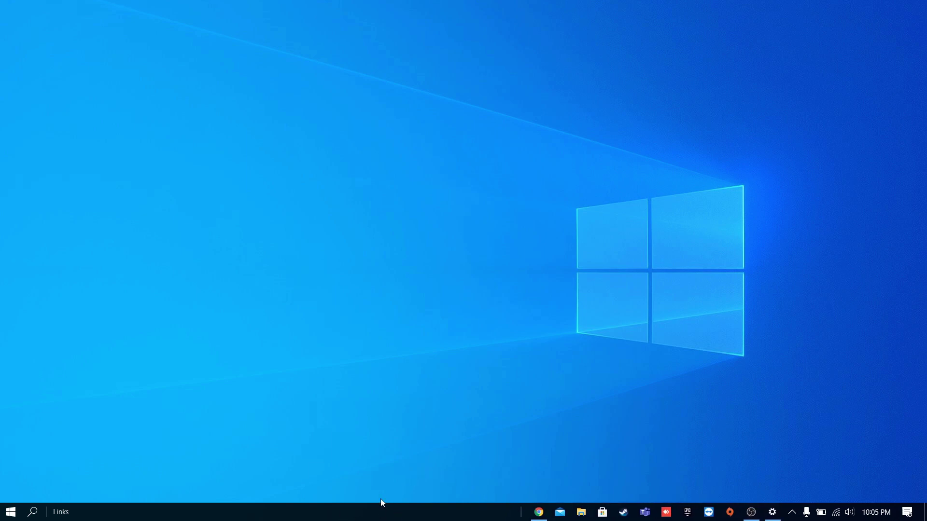
{"action": "left_click_drag", "start_coordinate": [521, 512], "coordinate": [335, 514]}
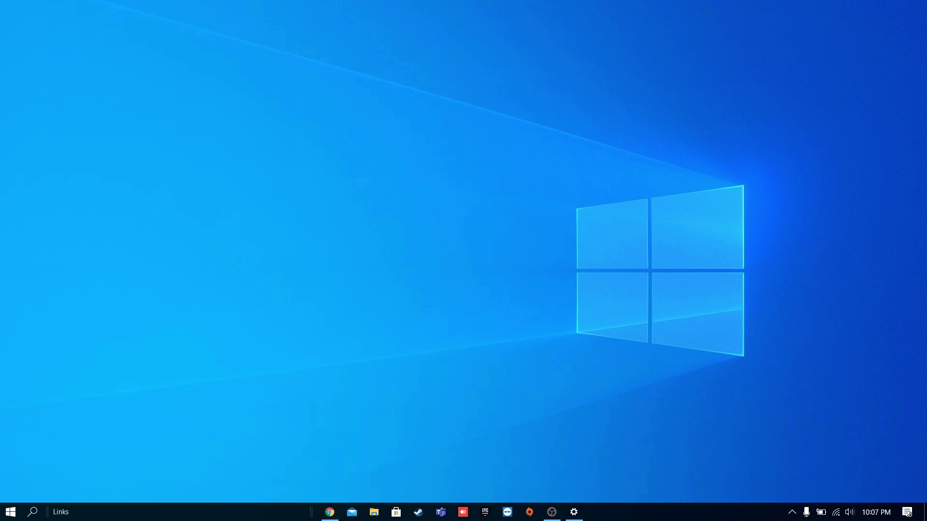
Hide the Links toolbar's title and lock the taskbar
{"action": "right_click", "coordinate": [264, 514]}
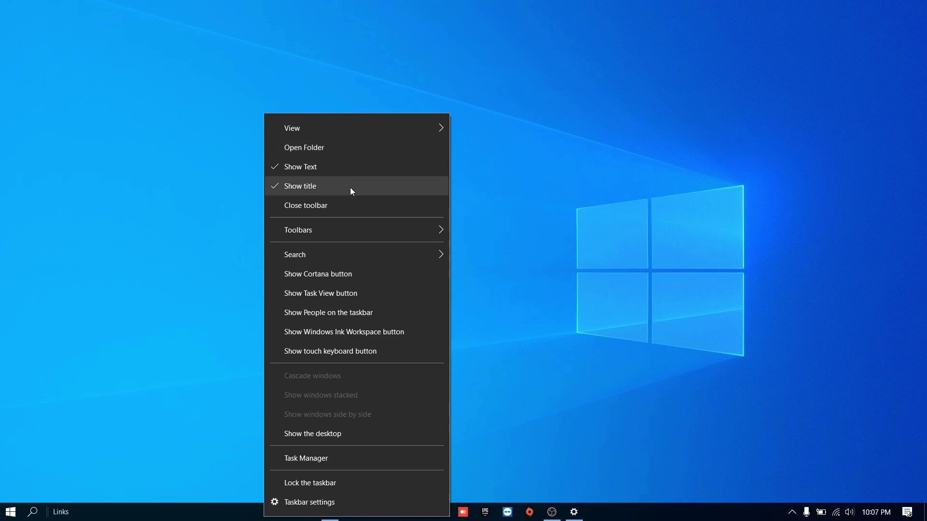
{"action": "left_click", "coordinate": [280, 188]}
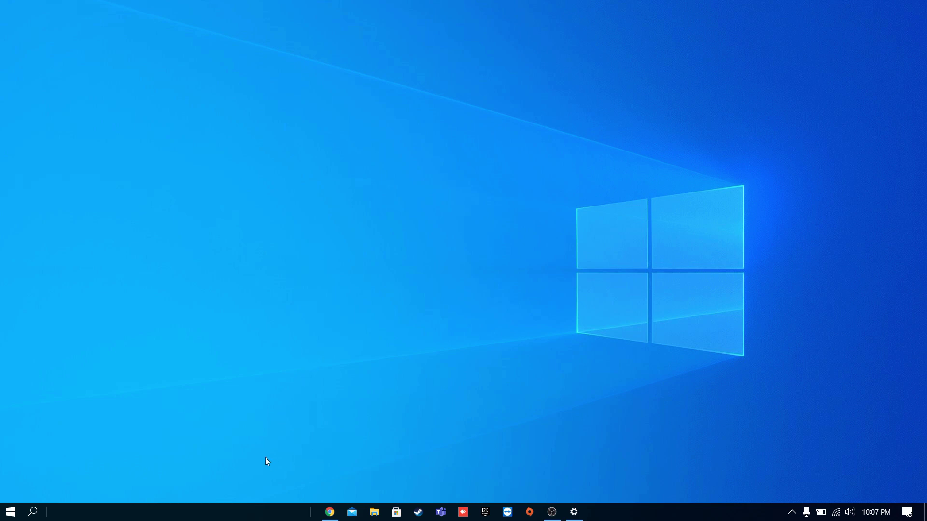
{"action": "right_click", "coordinate": [190, 511]}
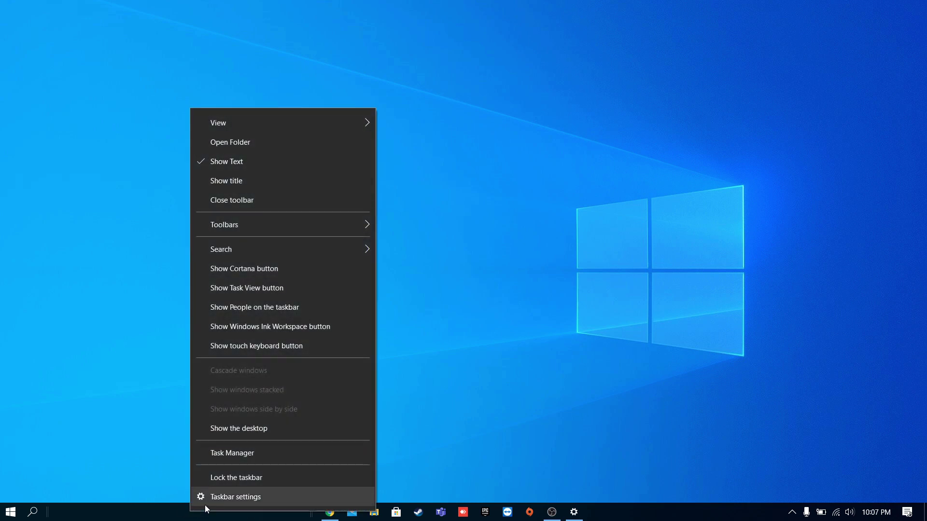
{"action": "left_click", "coordinate": [202, 477]}
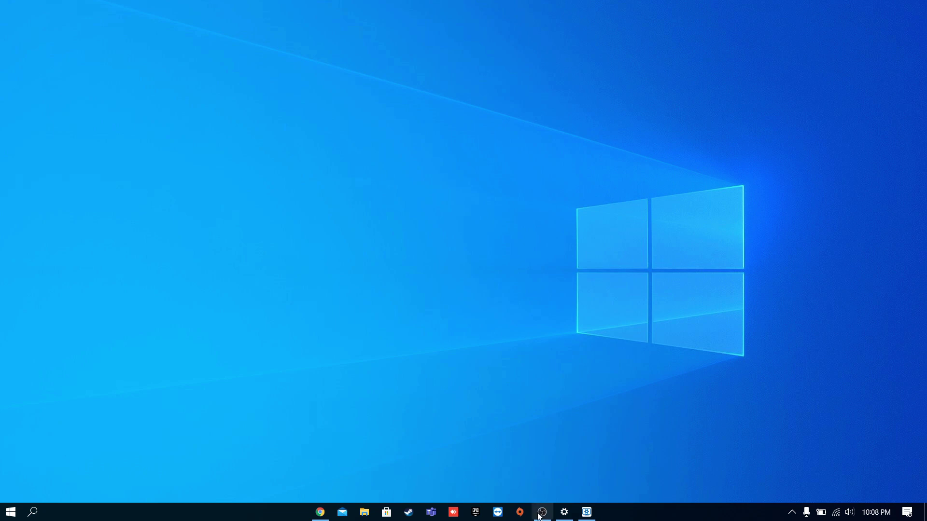
Switch to Wallpaper Engine, apply the Razer Room wallpaper, and minimize its window
{"action": "left_click", "coordinate": [583, 516]}
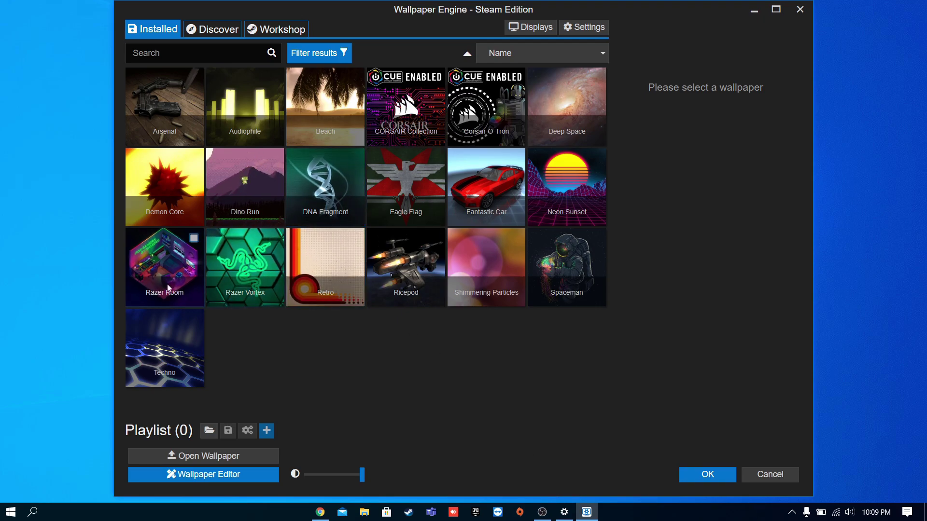
{"action": "left_click", "coordinate": [152, 267]}
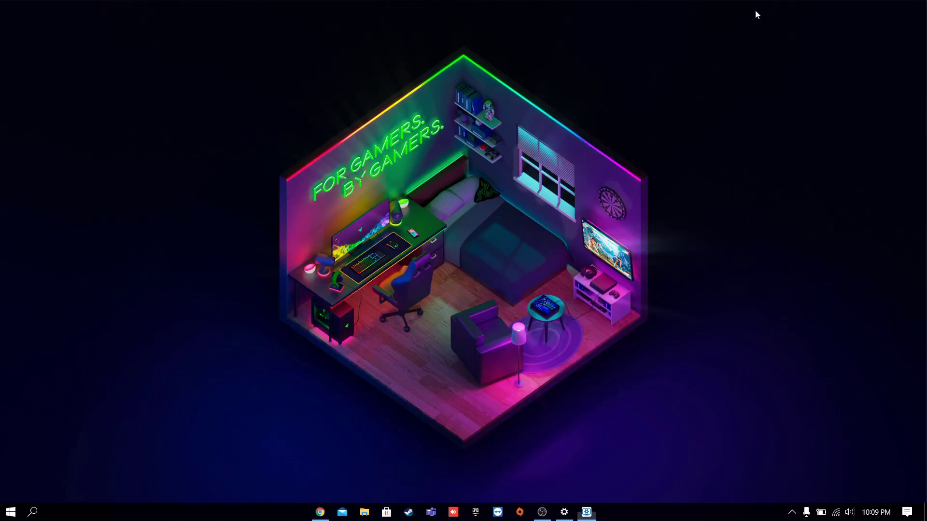
{"action": "left_click", "coordinate": [754, 10]}
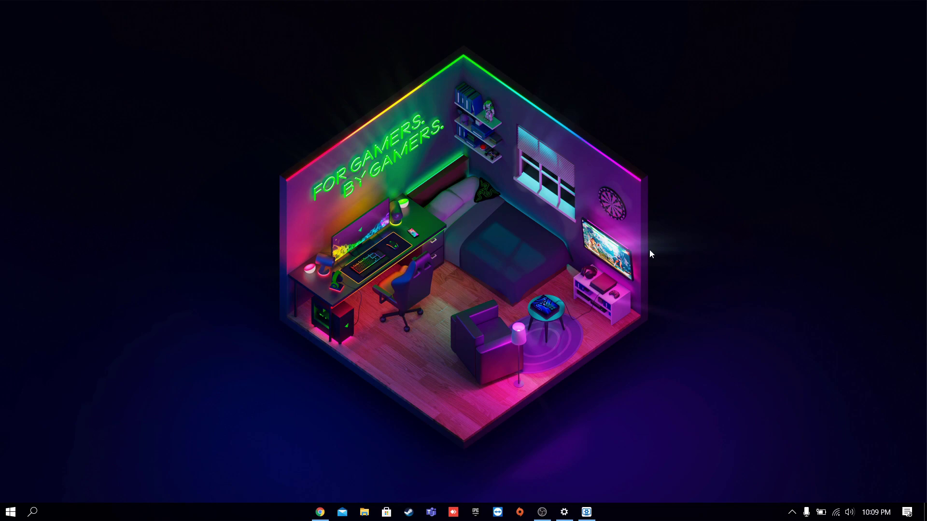